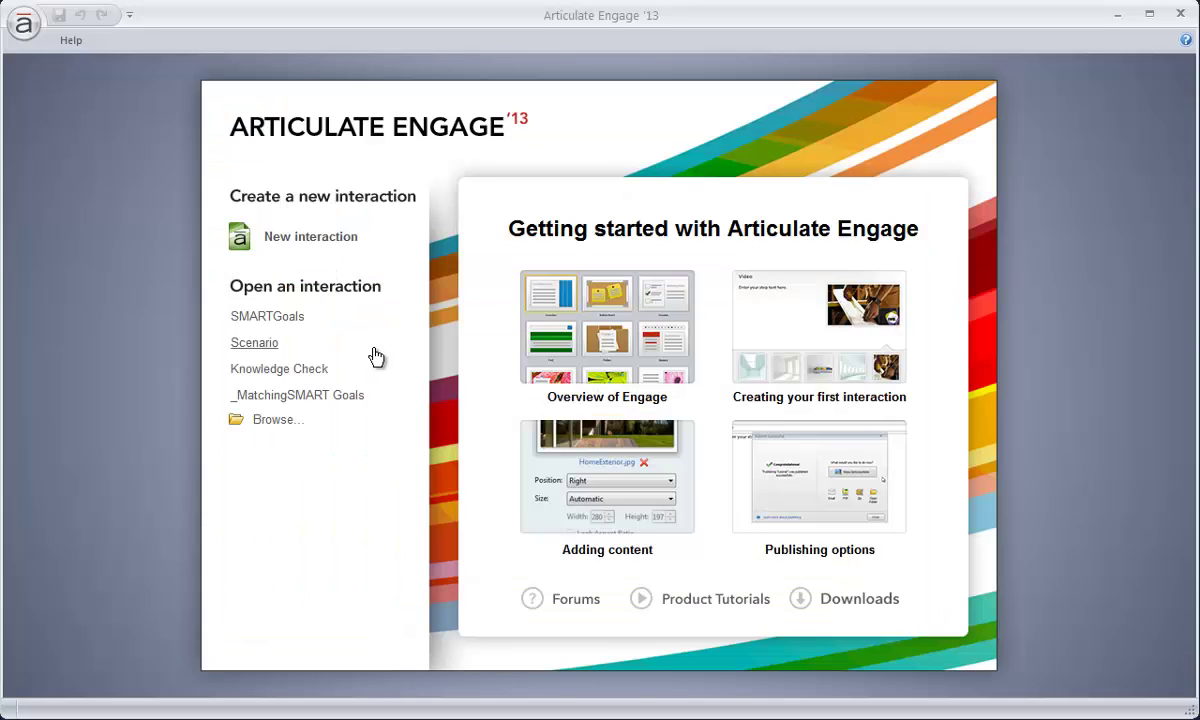
Step: Pick the Tabbed Image type from the New Interaction gallery
left_click(330, 237)
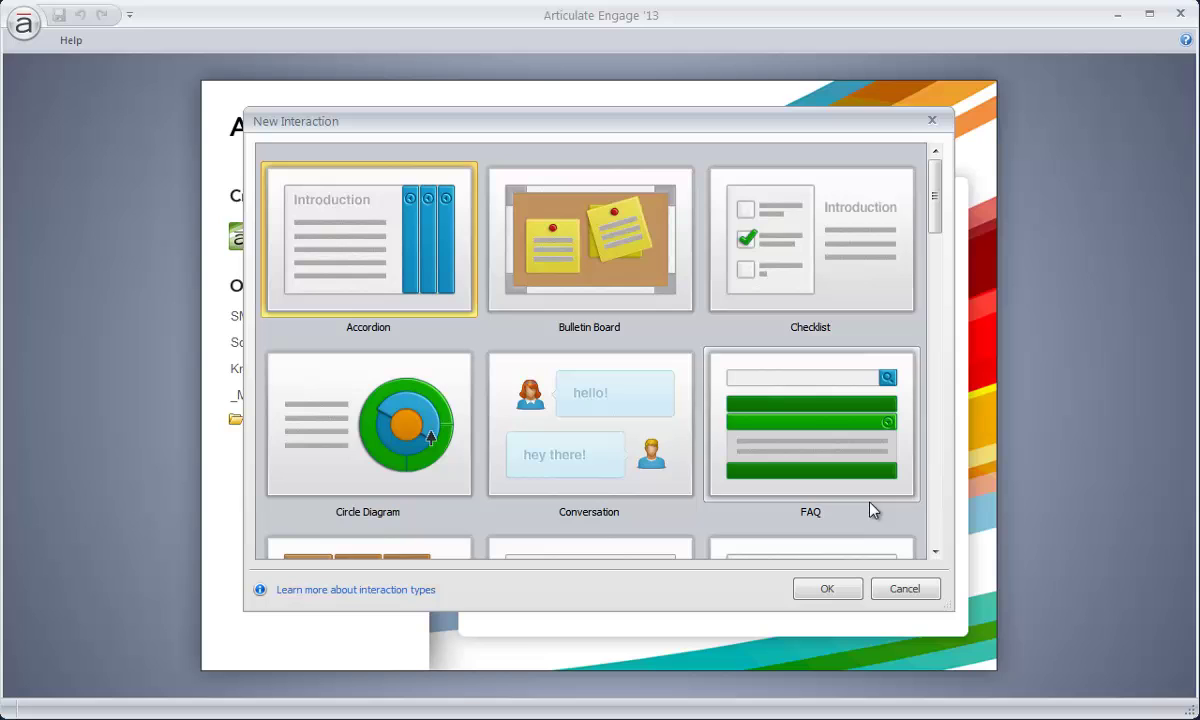
scroll(936, 532, "down", 2)
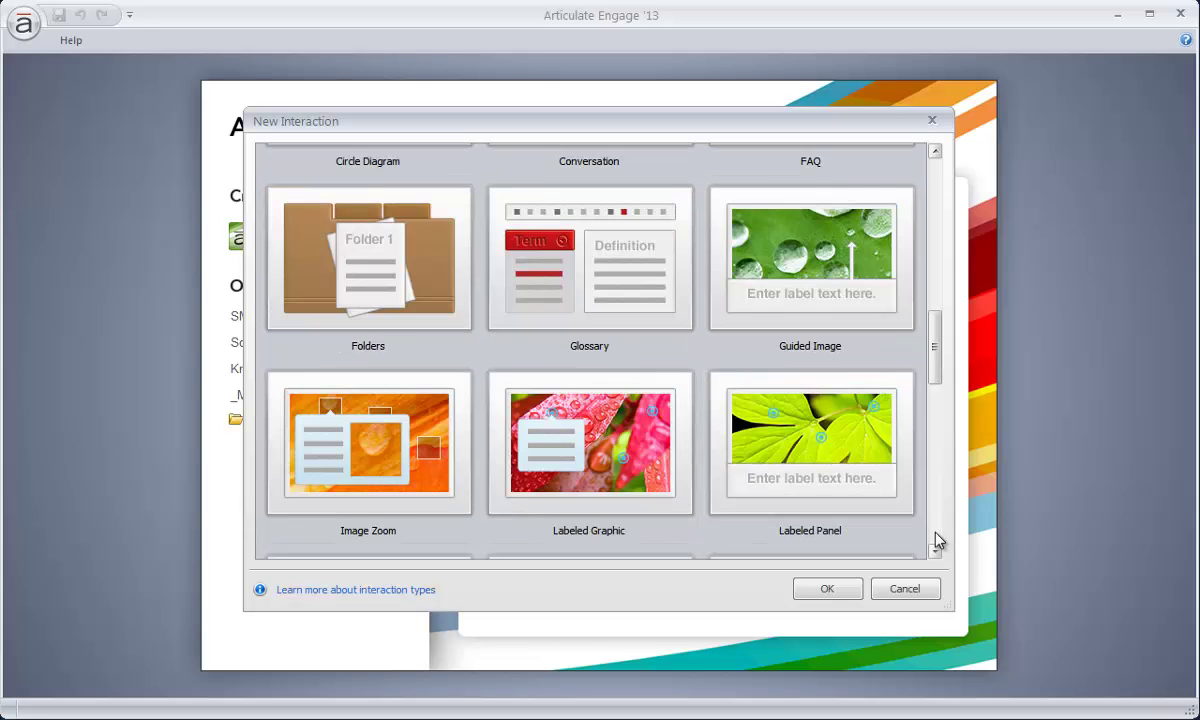
scroll(936, 540, "down", 1)
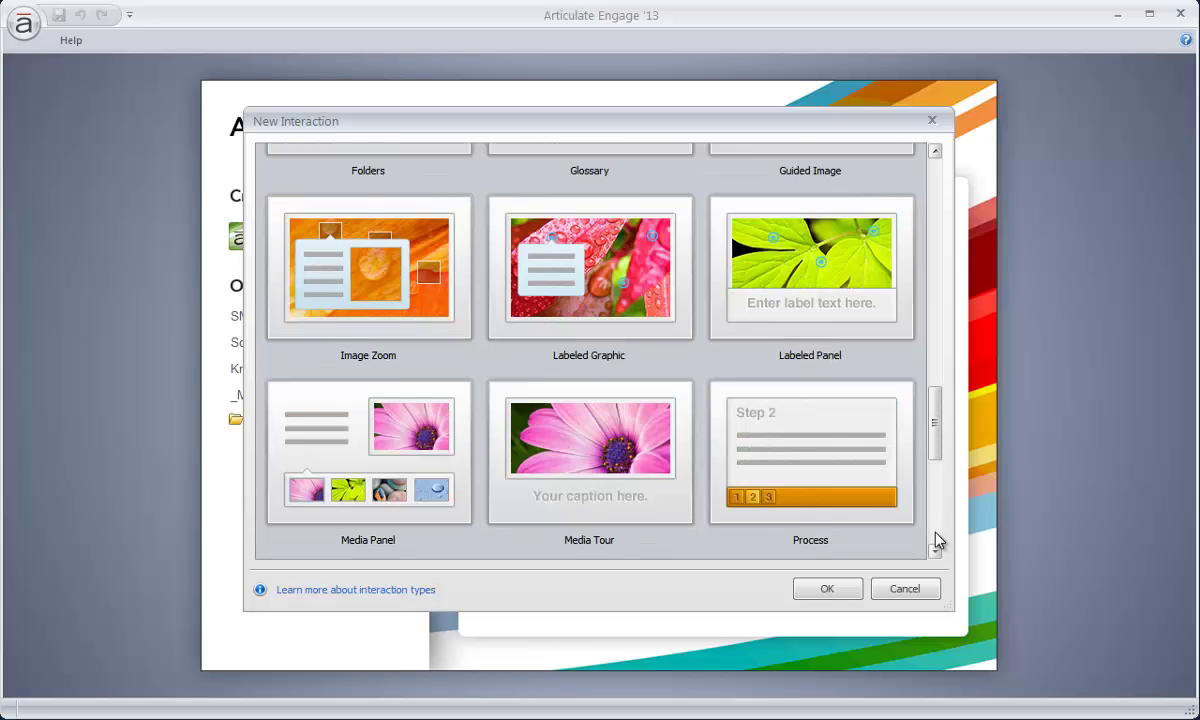
scroll(936, 540, "down", 2)
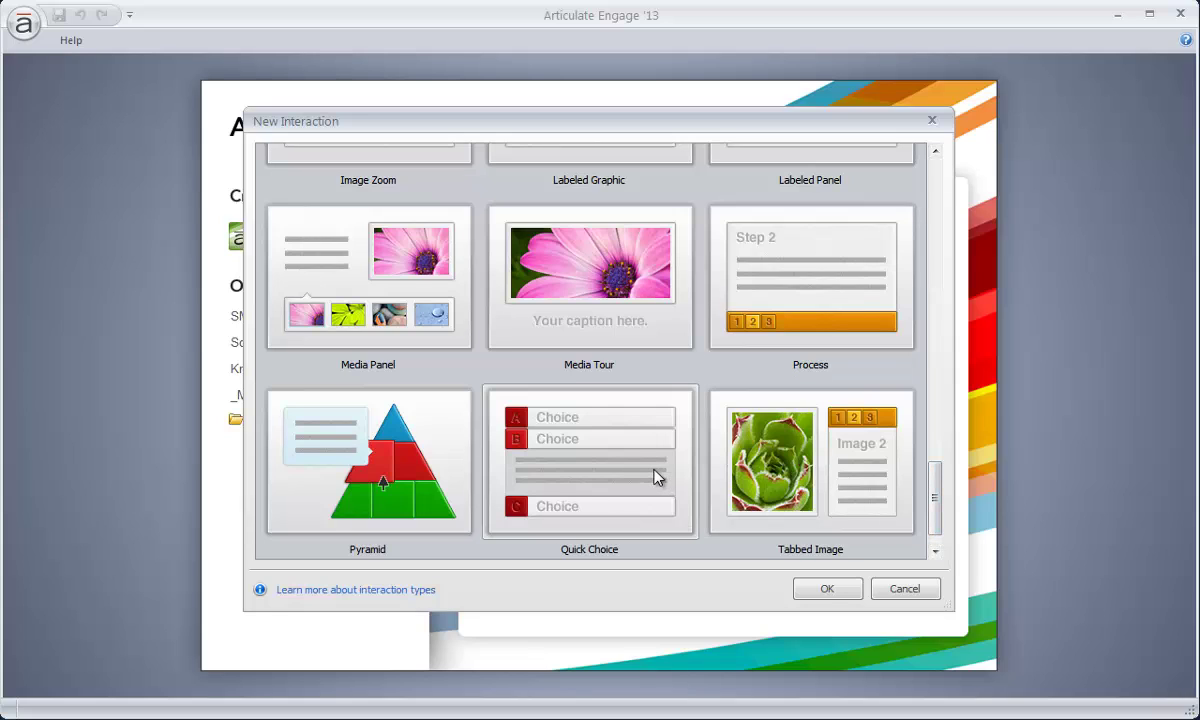
left_click(809, 515)
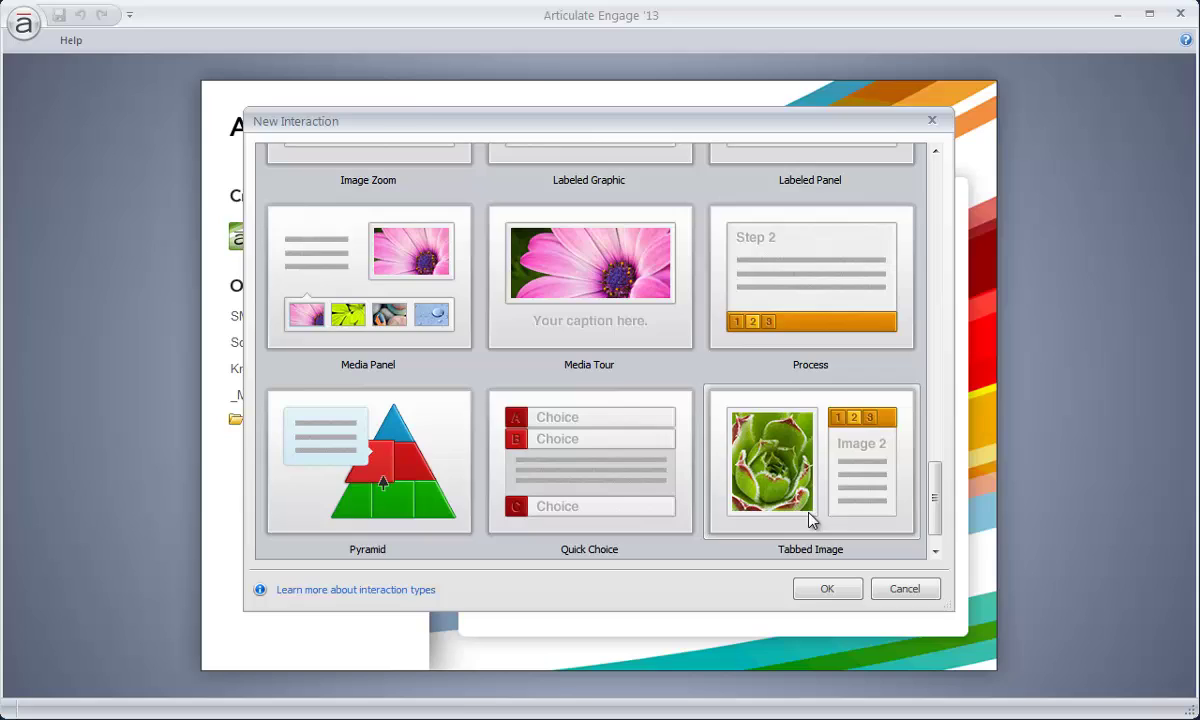
Step: Create the Tabbed Image interaction and preview it from the current step
left_click(827, 588)
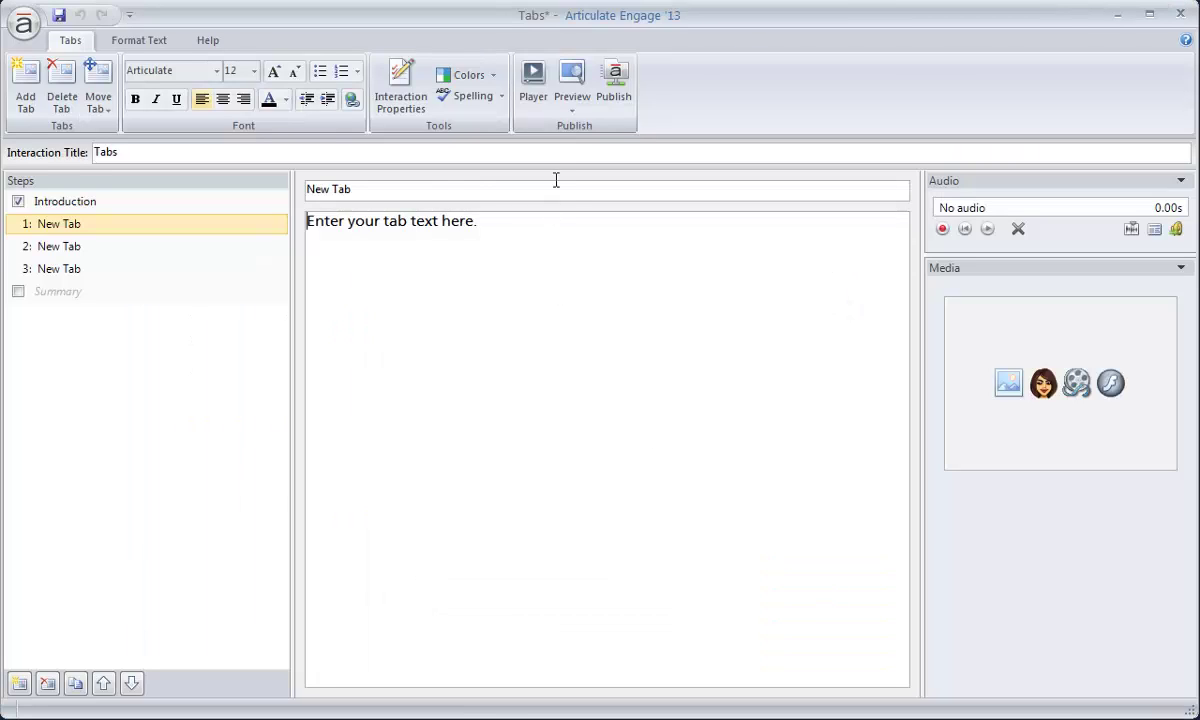
left_click(572, 105)
left_click(591, 136)
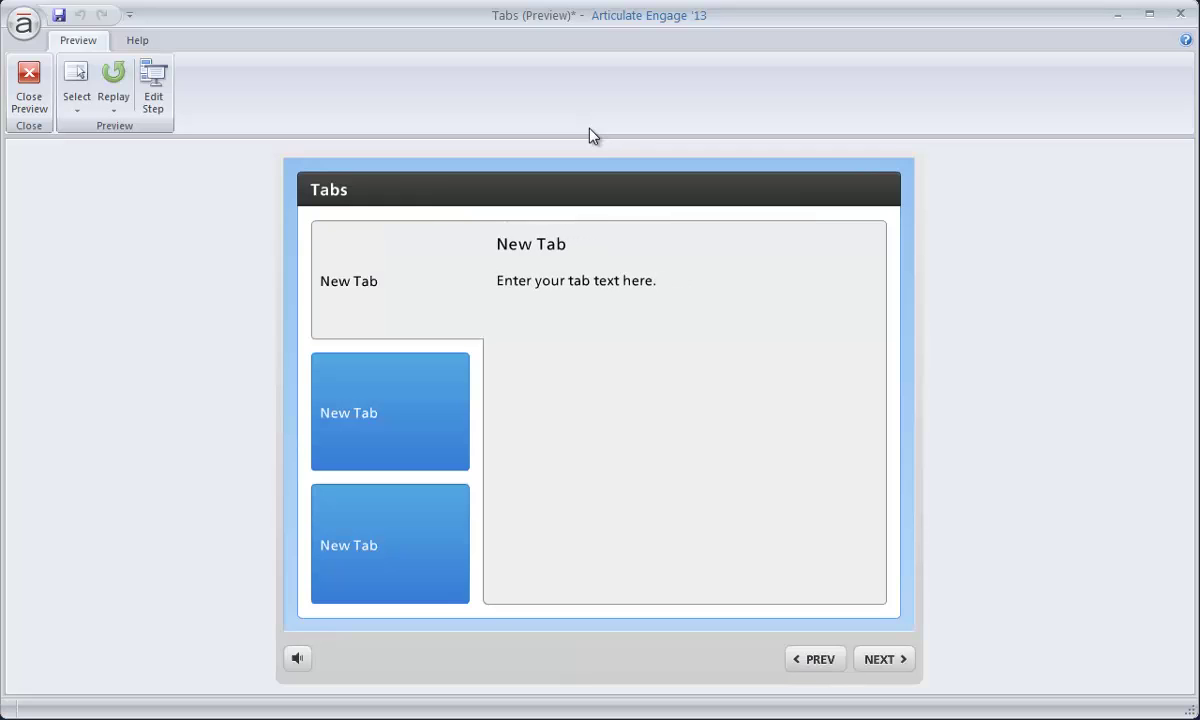
Step: Switch between the three placeholder tabs in the preview window
left_click(428, 527)
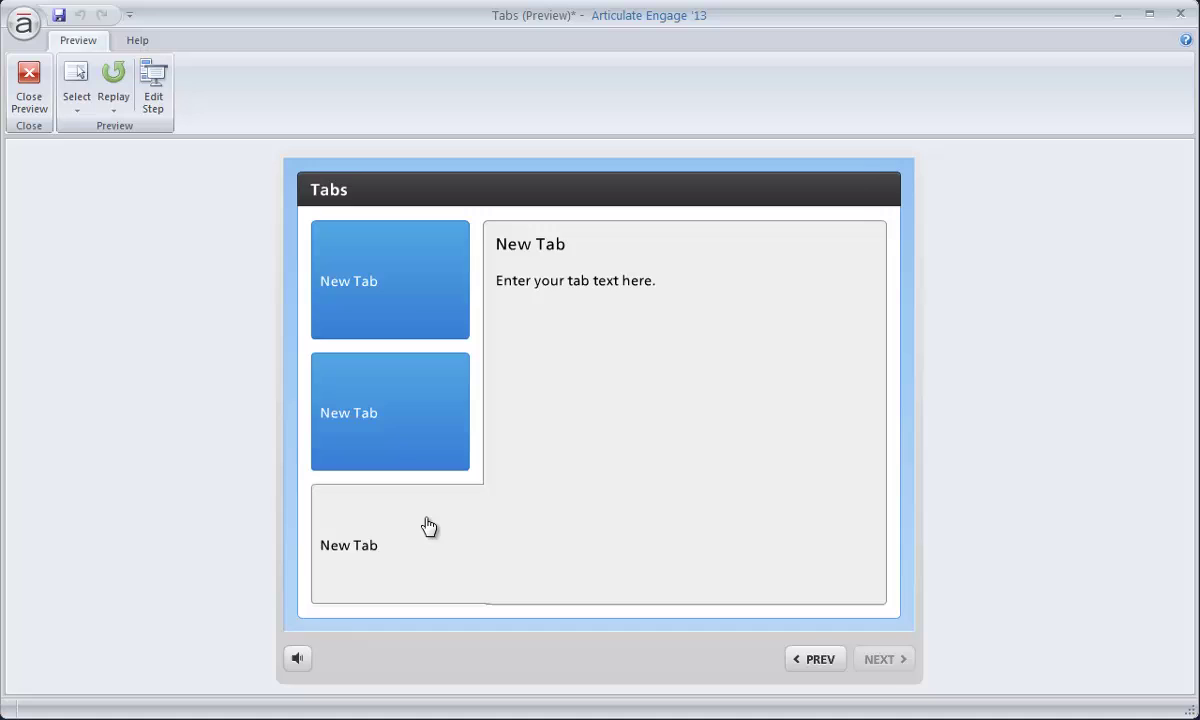
left_click(391, 298)
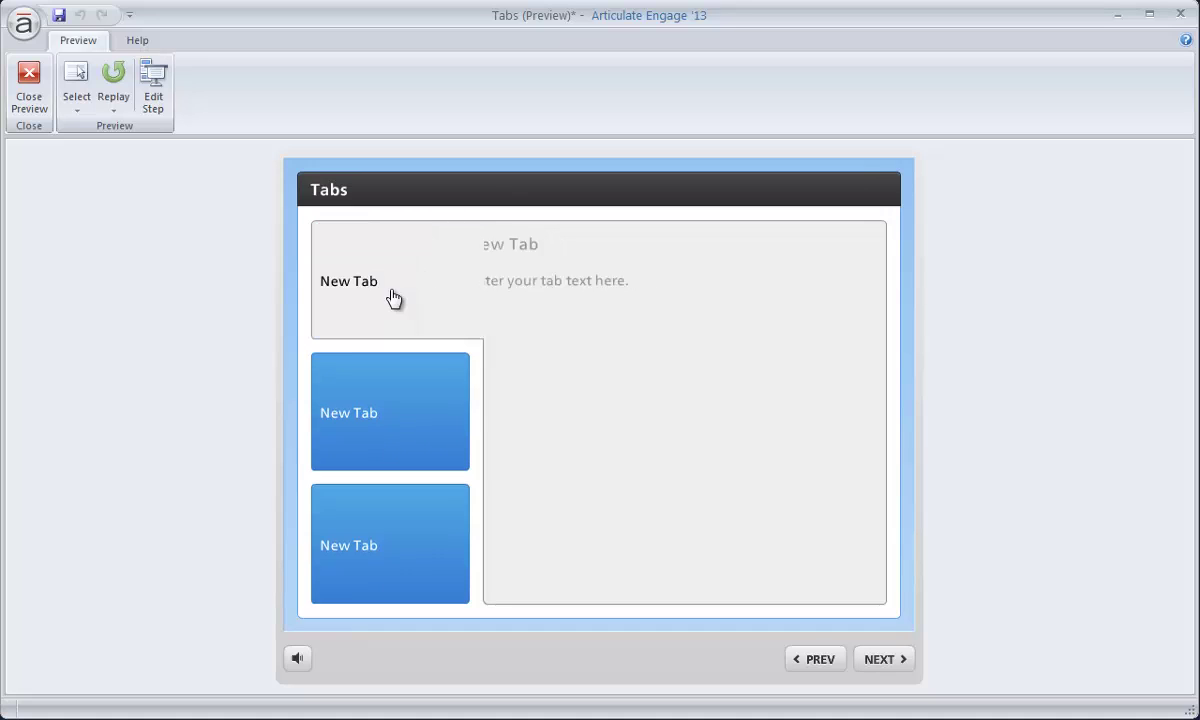
left_click(396, 402)
left_click(389, 510)
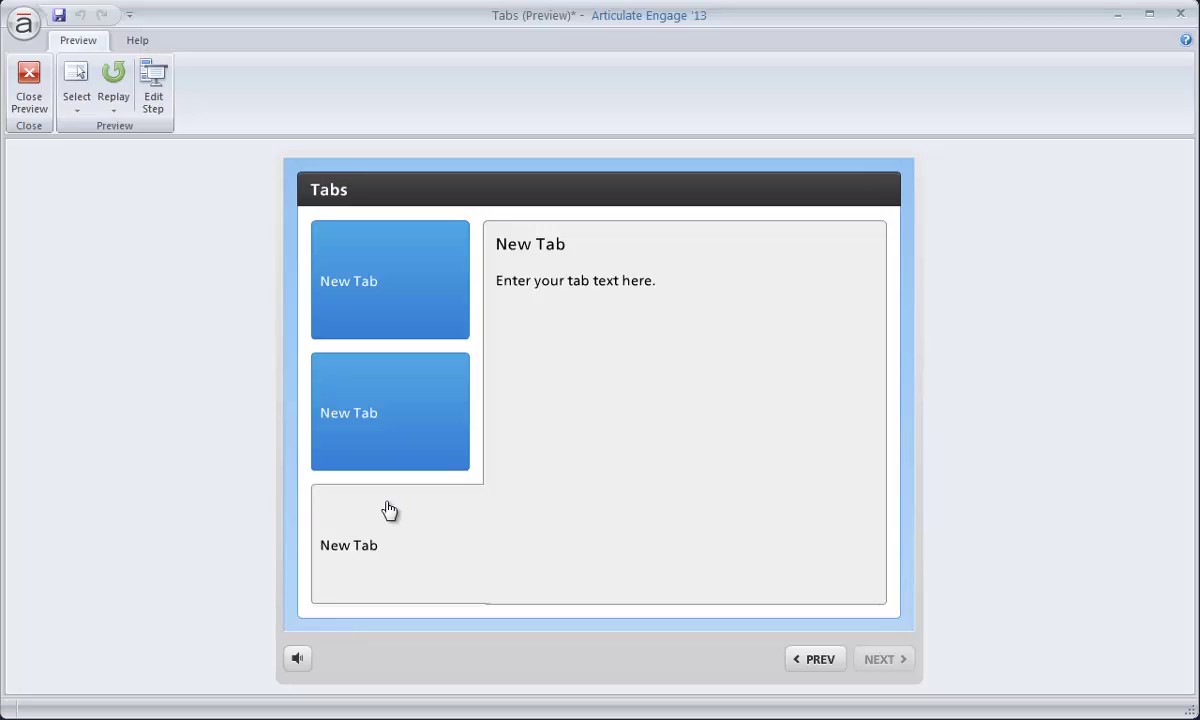
Step: Title the first tab 'Specific' and replace its body with 'Specific means...'
left_click(29, 88)
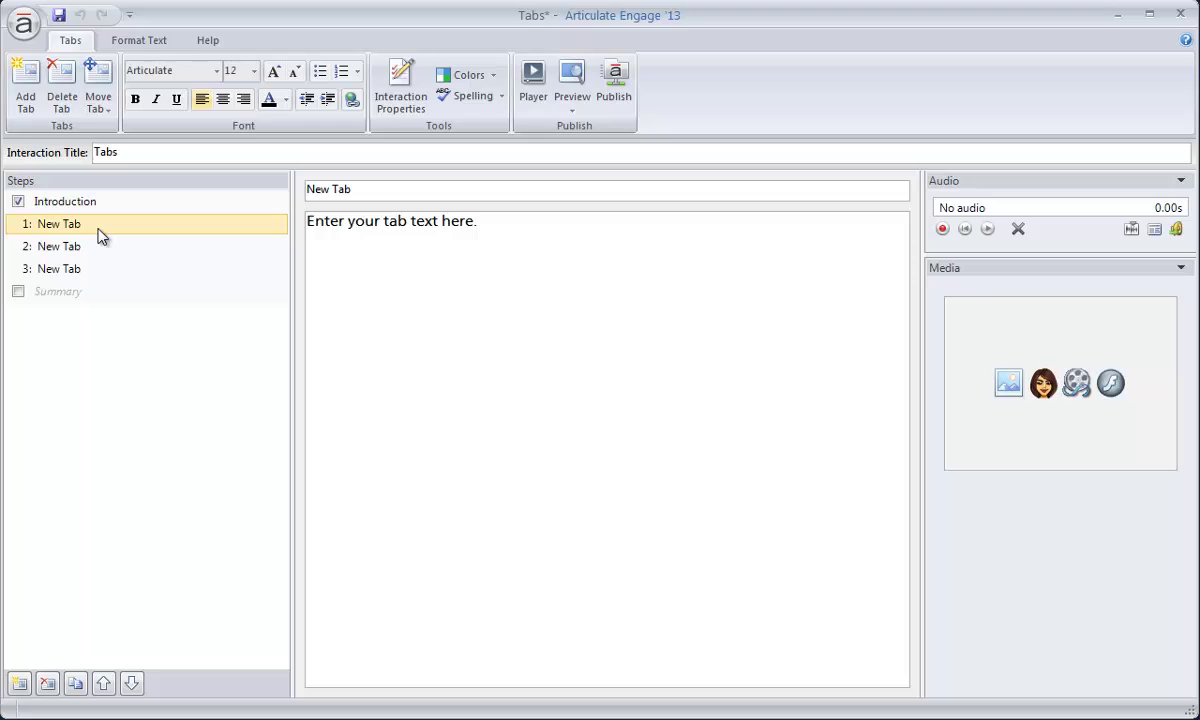
left_click(314, 191)
type("S")
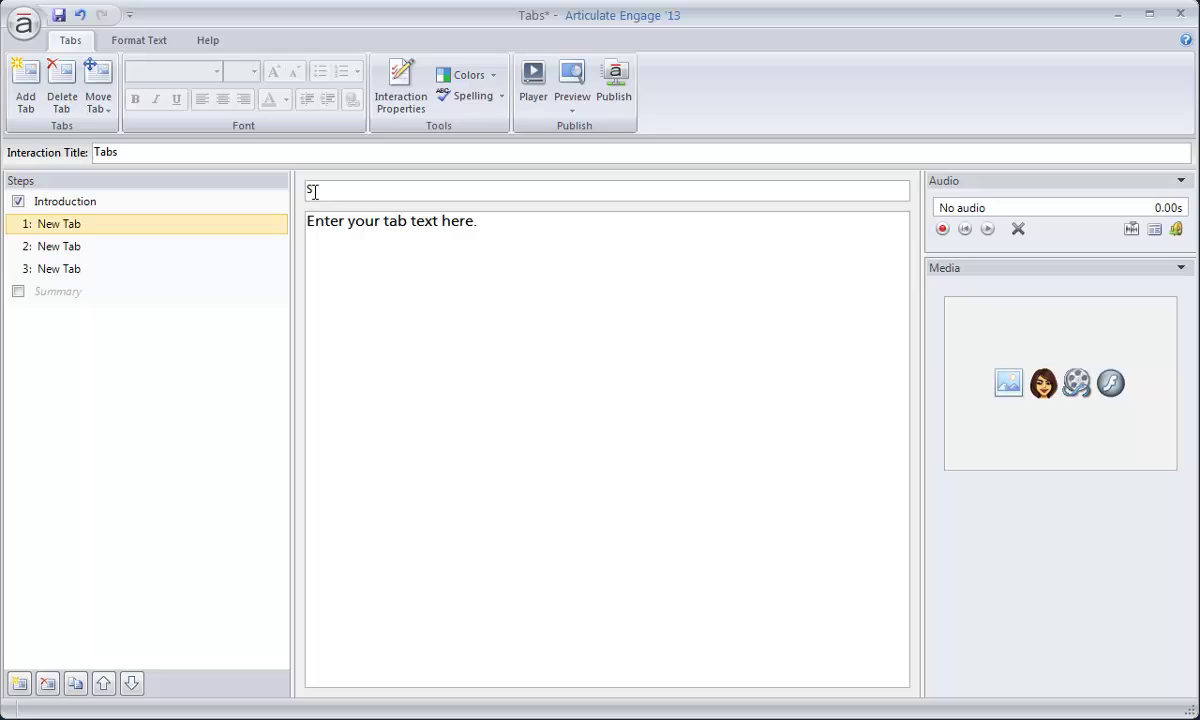
type("te")
type("cific")
left_click(346, 218)
left_click_drag(472, 221, 329, 227)
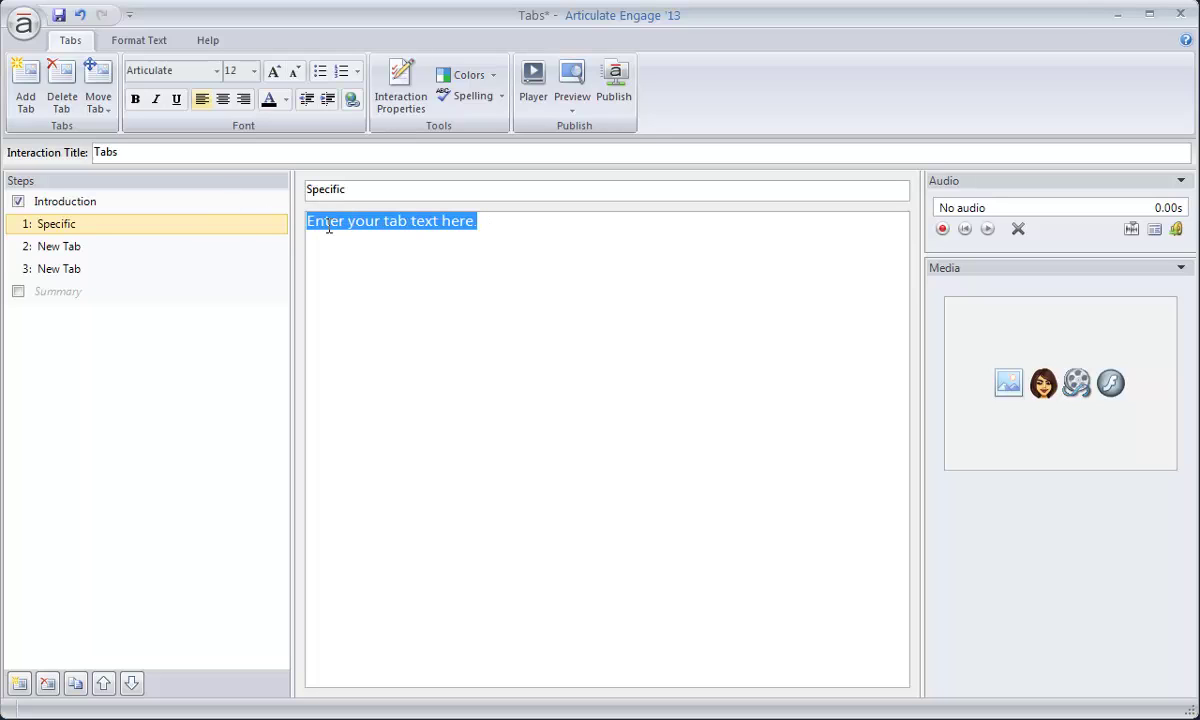
type("Specific")
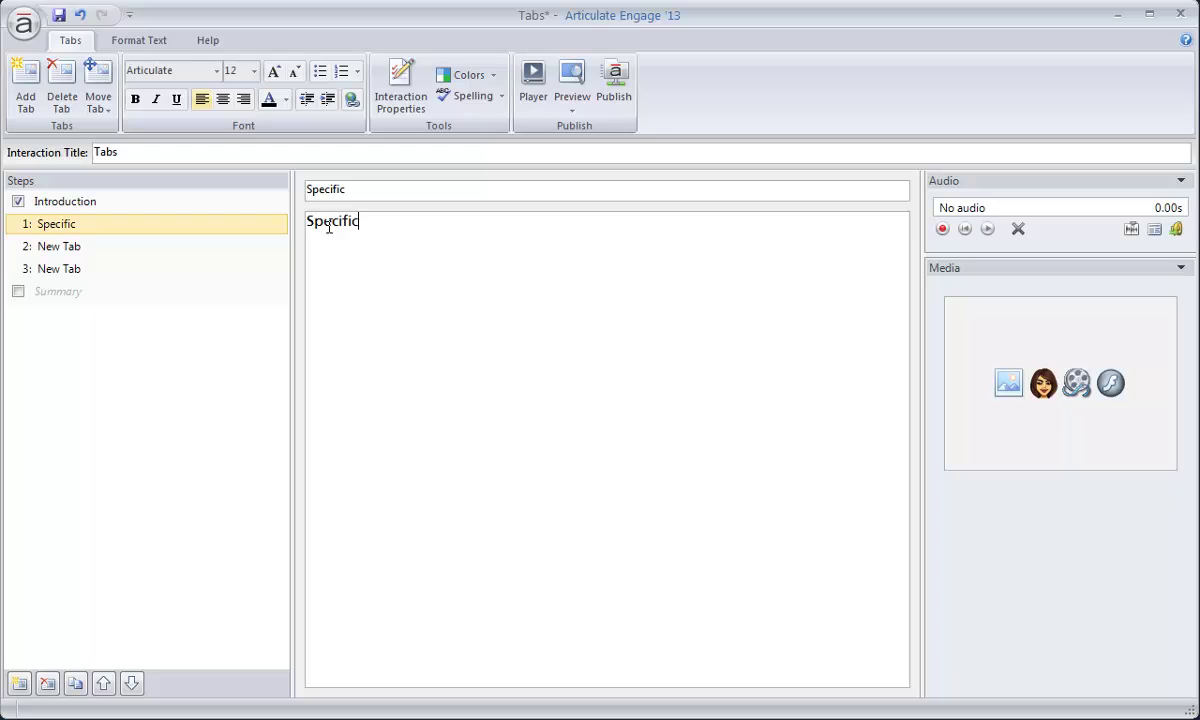
type(" means...")
Step: Insert the illustrated Male 1 character as the Specific tab's media
left_click(1046, 388)
left_click(1066, 417)
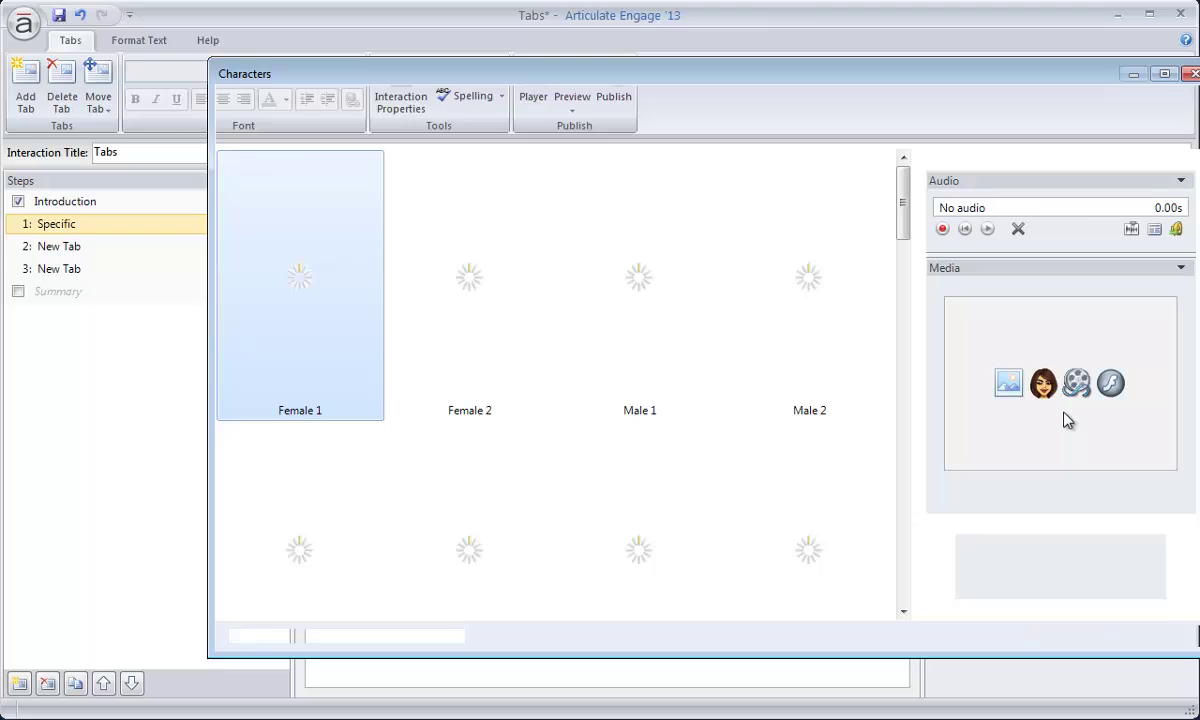
left_click(637, 235)
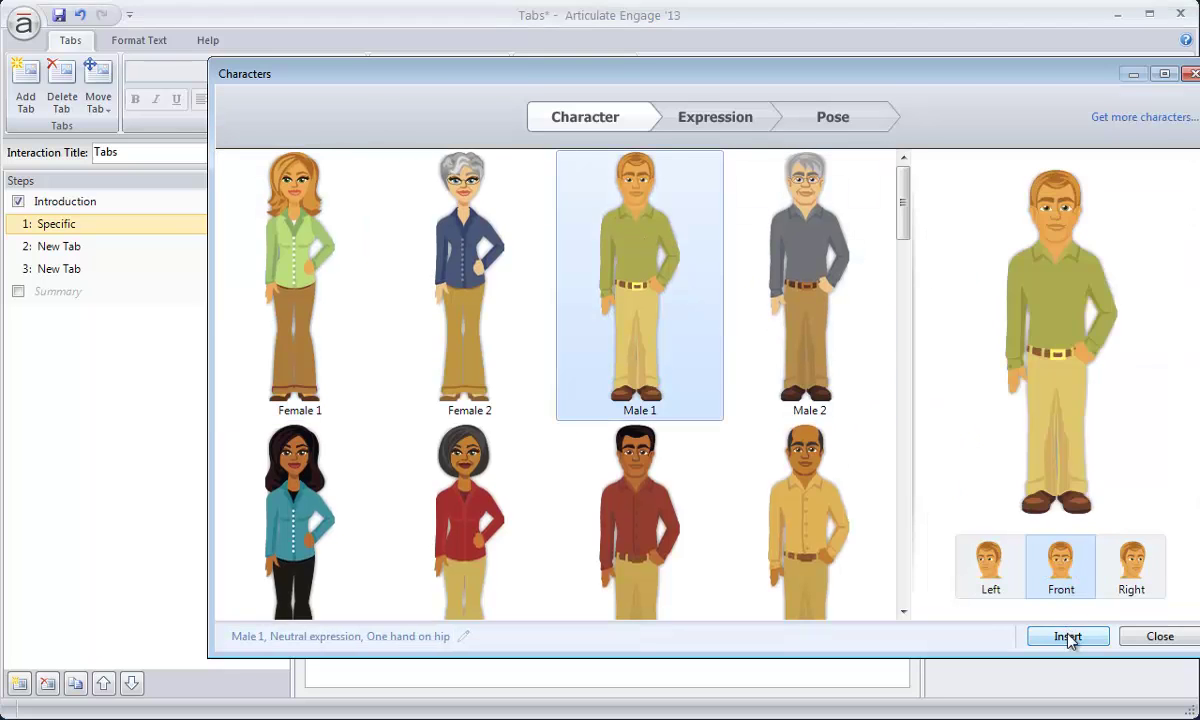
left_click(1066, 636)
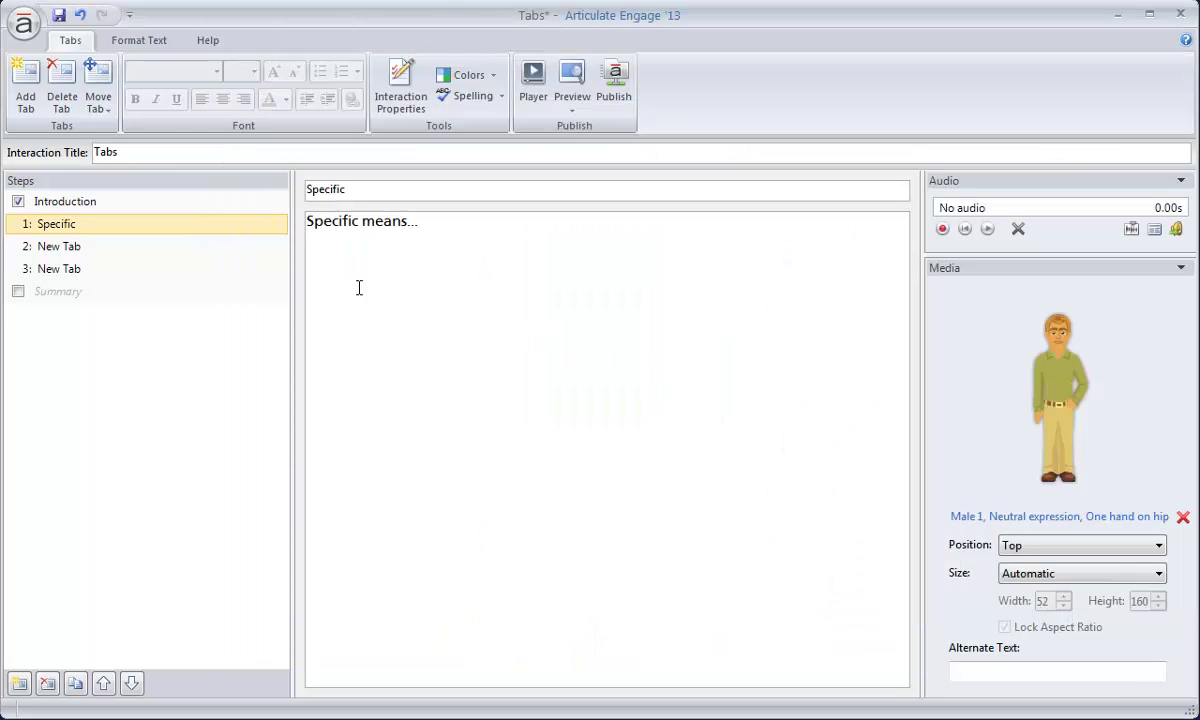
Step: Add a fourth and fifth tab, then step through tabs two to five
left_click(78, 250)
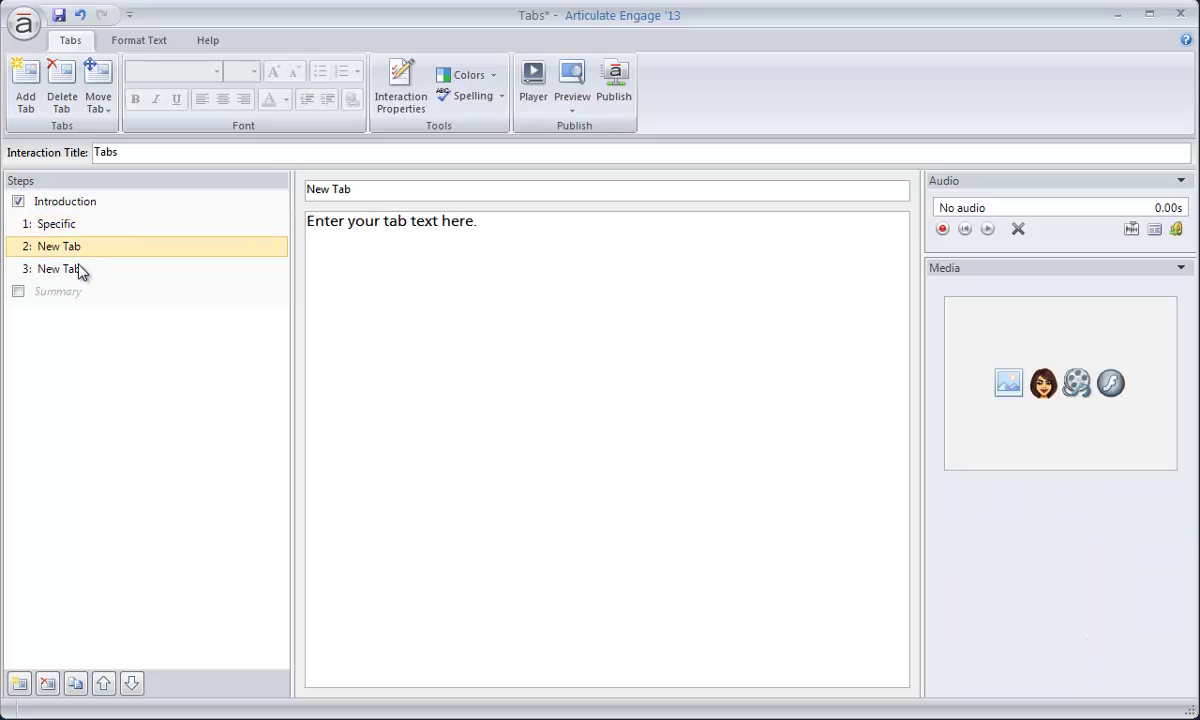
left_click(79, 268)
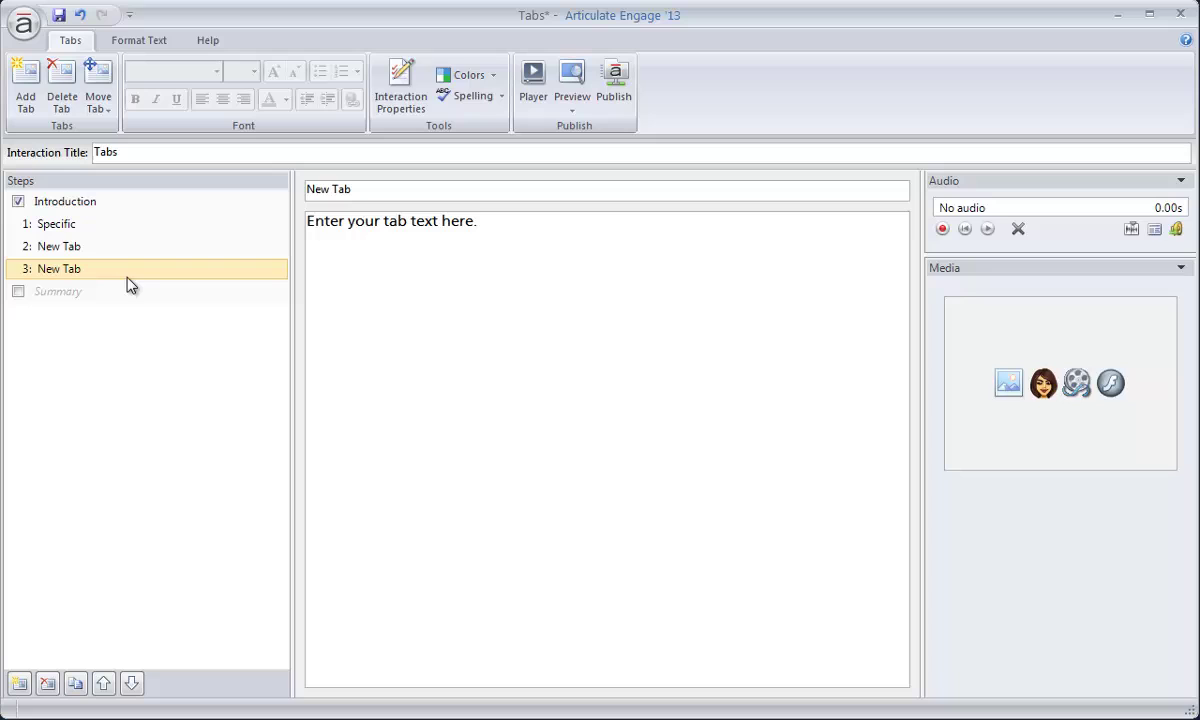
left_click(26, 100)
left_click(26, 100)
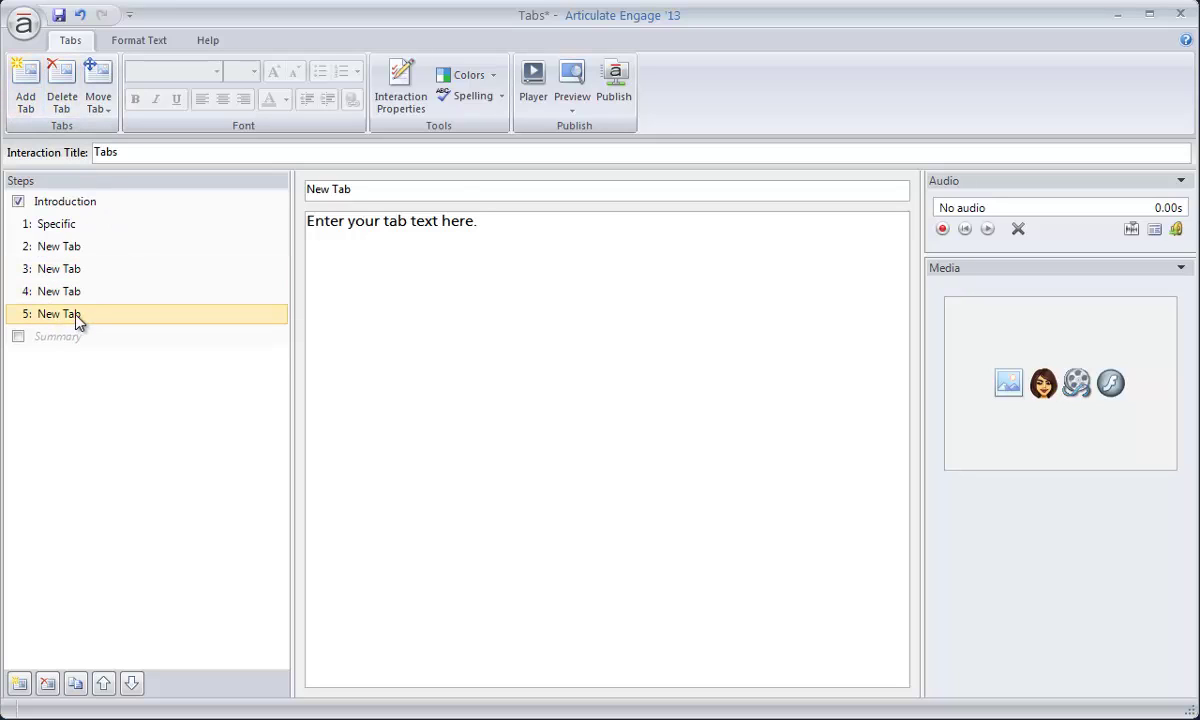
left_click(70, 249)
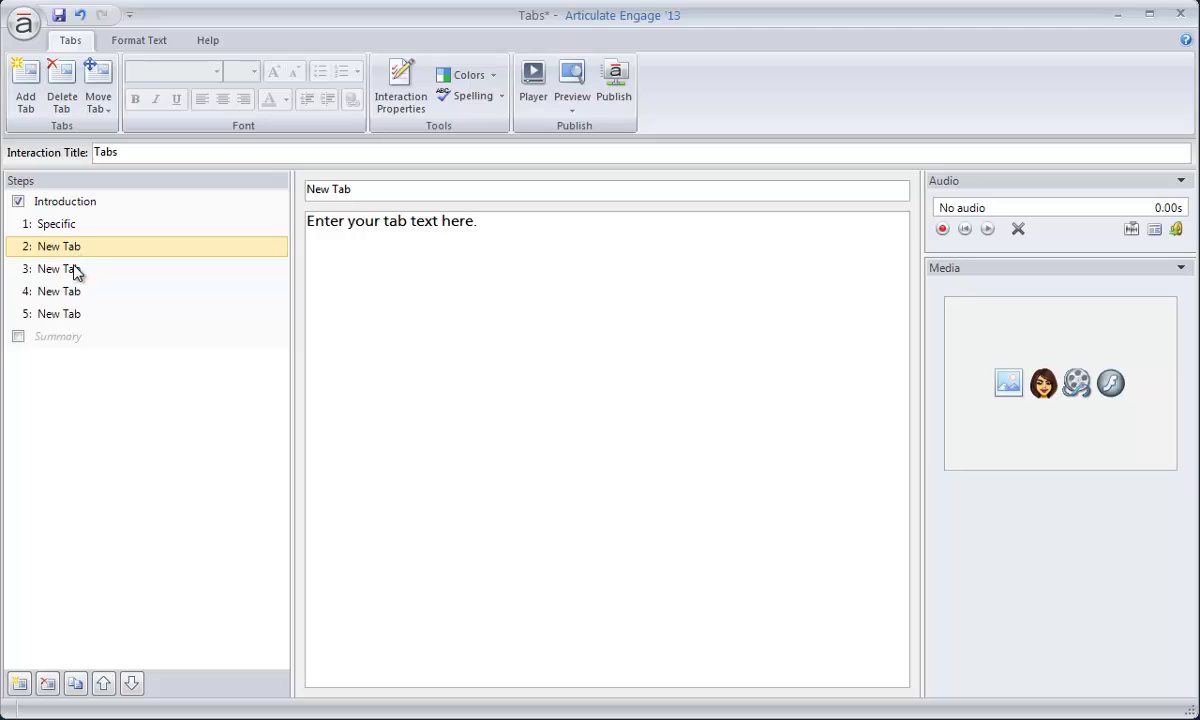
left_click(75, 270)
left_click(72, 292)
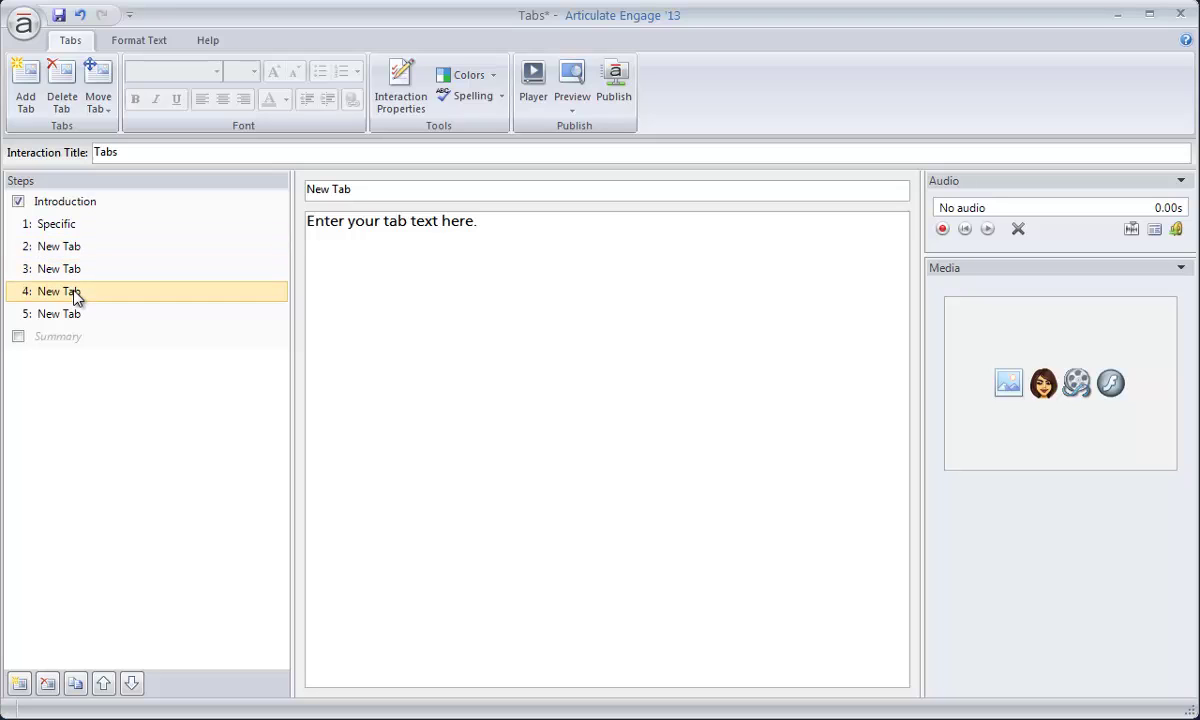
left_click(78, 316)
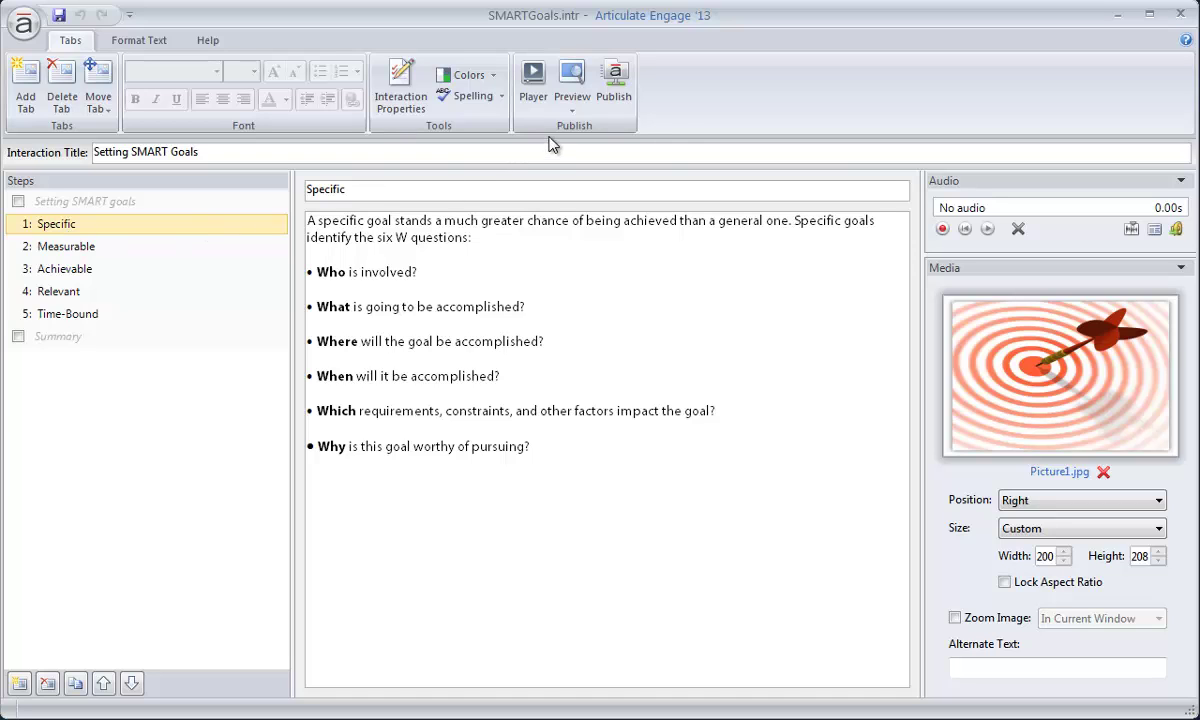
Step: Preview the Setting SMART Goals interaction from the Specific tab onward
left_click(568, 112)
left_click(588, 129)
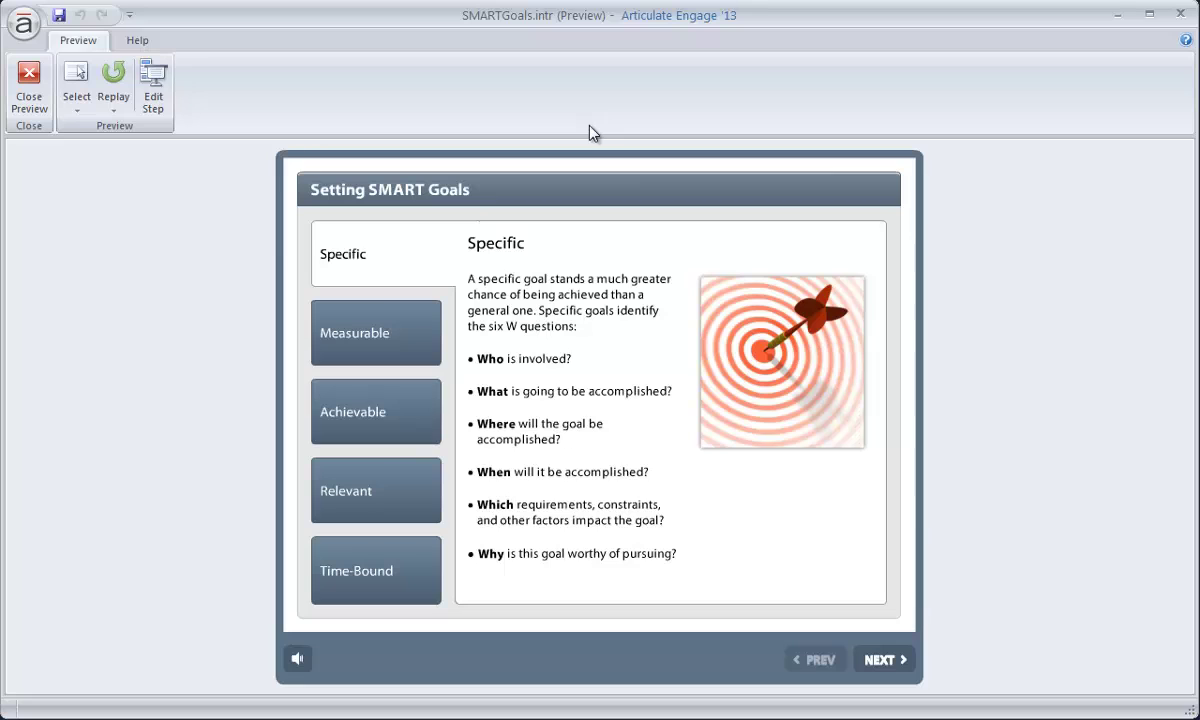
left_click(421, 500)
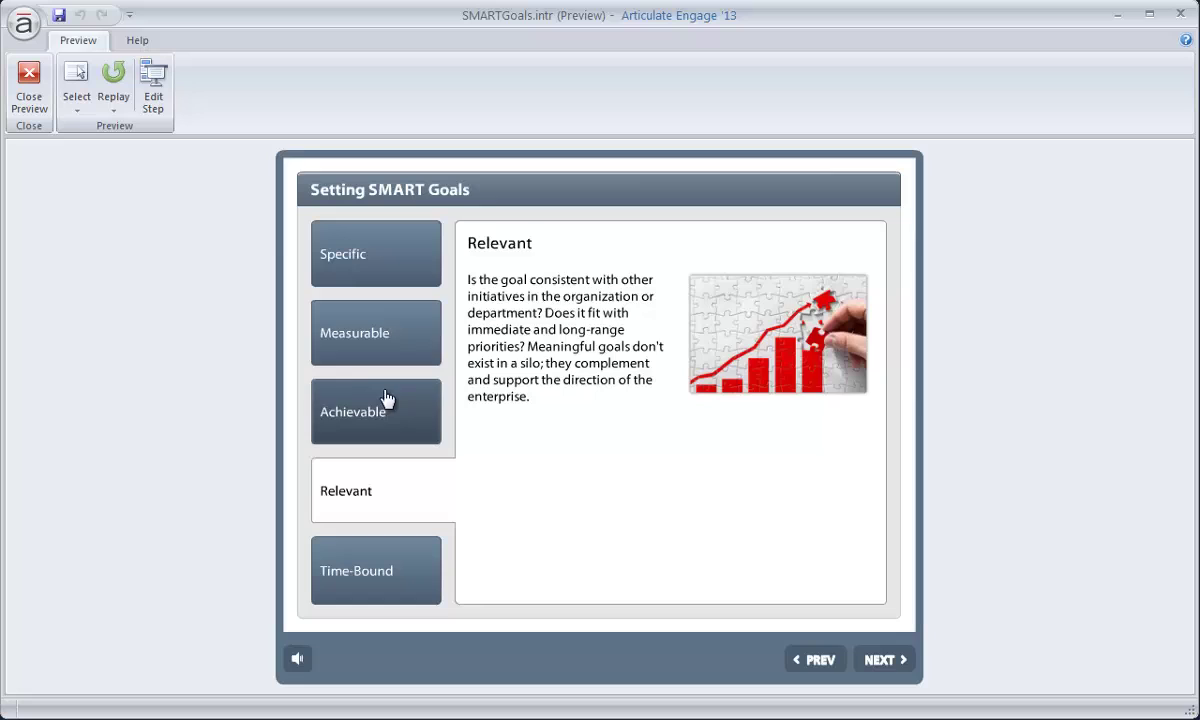
left_click(390, 347)
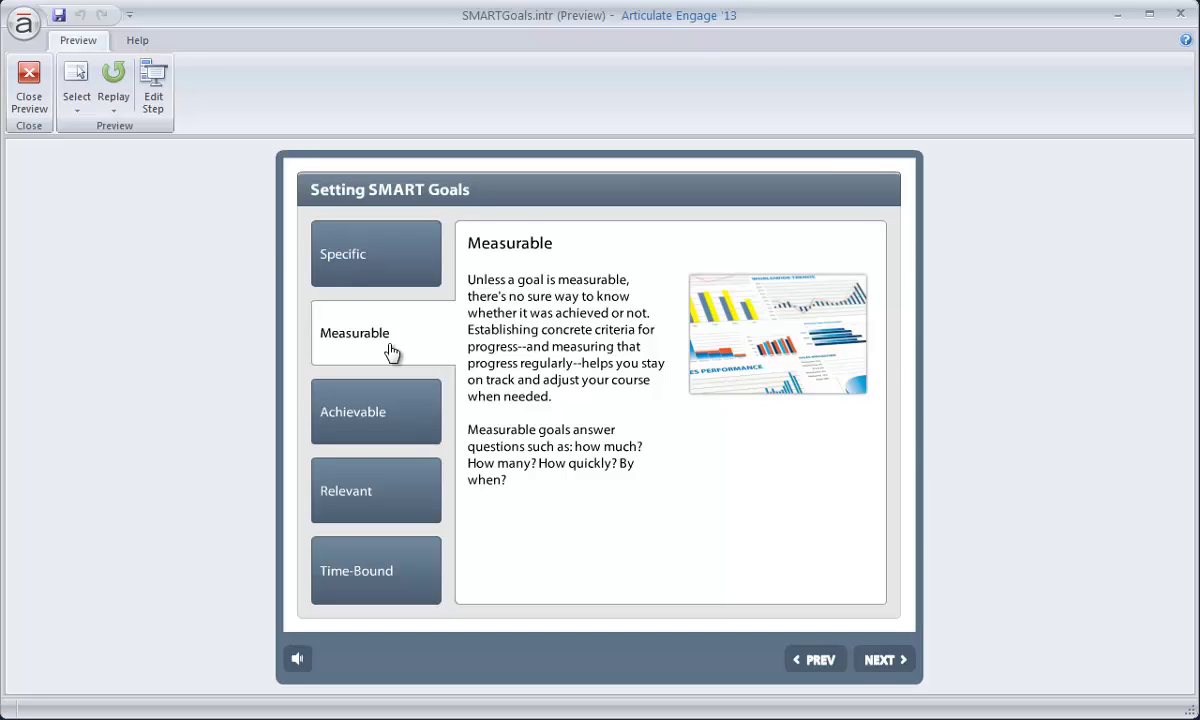
left_click(385, 262)
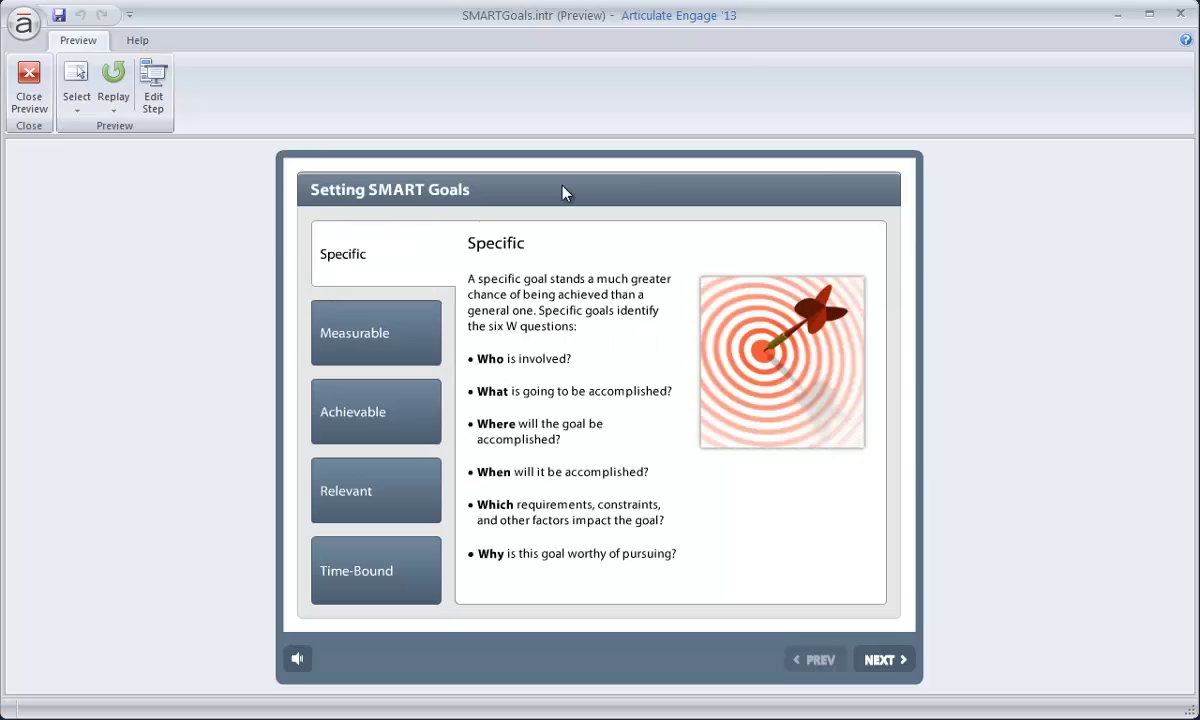